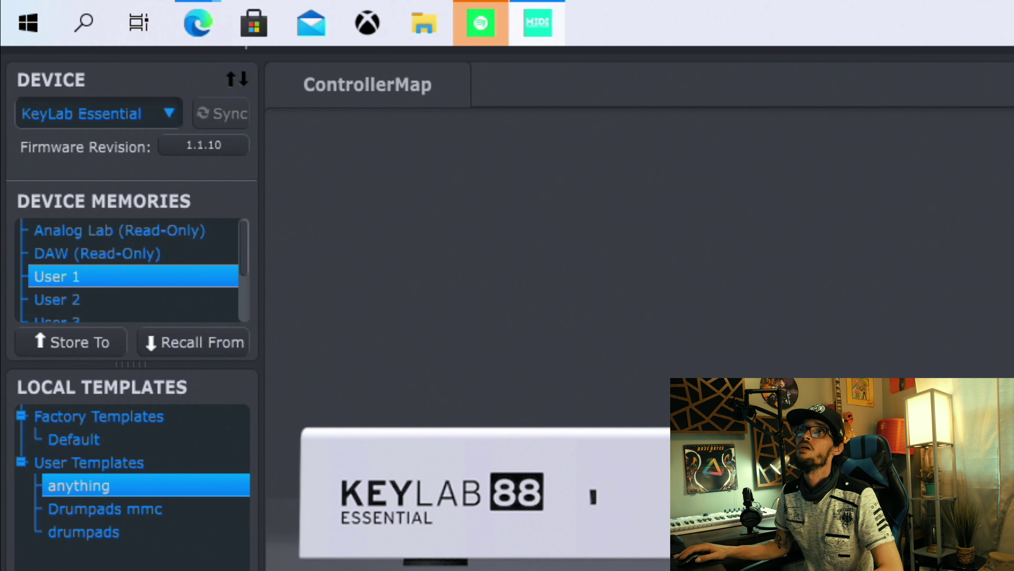
Step: Select the KeyLab Essential's drumpads user template in MIDI Control Center
{"action": "left_click", "coordinate": [84, 532]}
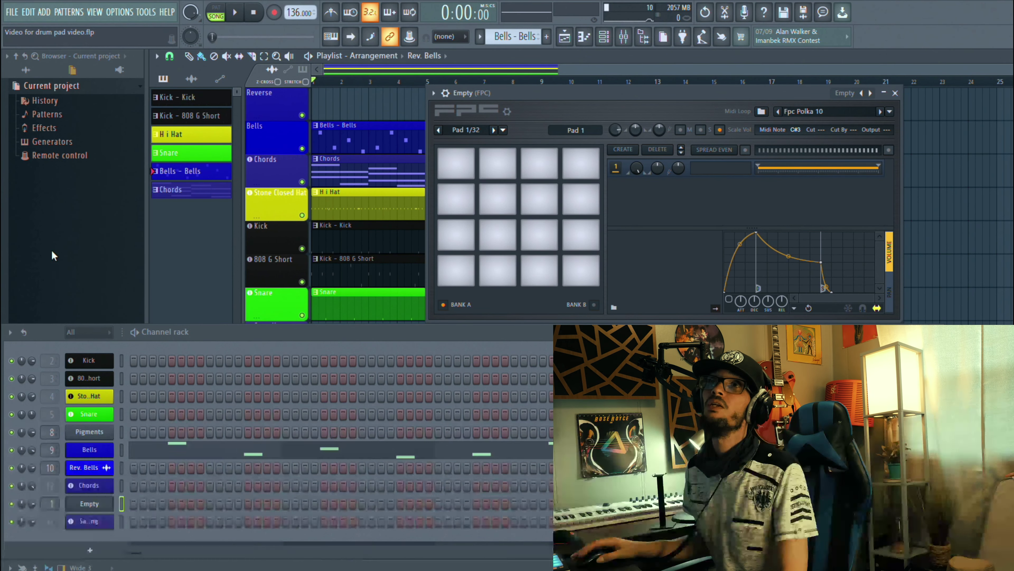
Step: Switch the browser to All so every content folder is listed
{"action": "left_click", "coordinate": [26, 70]}
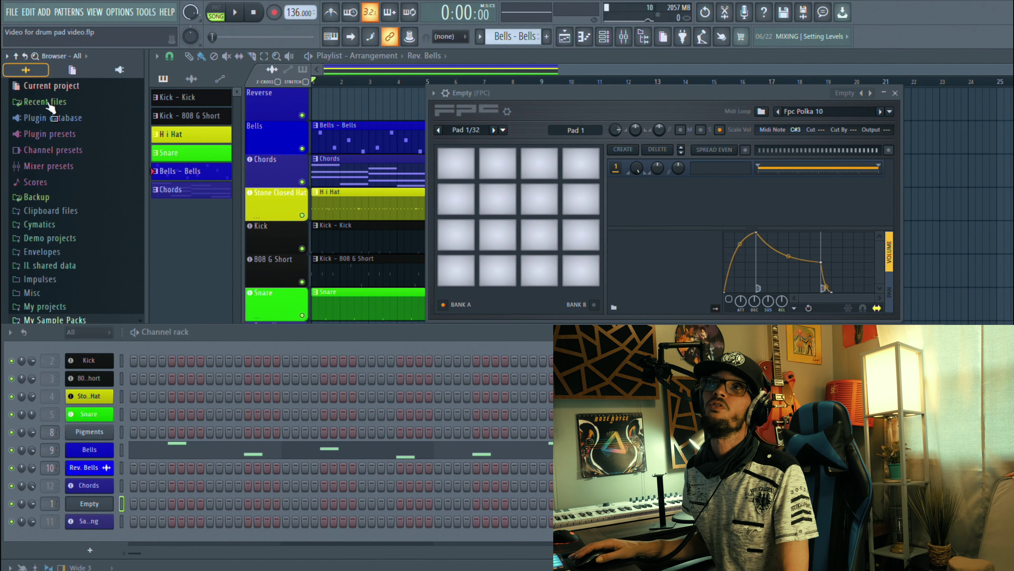
Step: Load 808 B Short from Da Pink House onto FPC pad 1, then expand Pre Escapes > One Shots
{"action": "key", "text": "F6"}
{"action": "left_click", "coordinate": [60, 319]}
{"action": "left_click", "coordinate": [82, 333]}
{"action": "left_click_drag", "start_coordinate": [57, 360], "coordinate": [457, 272]}
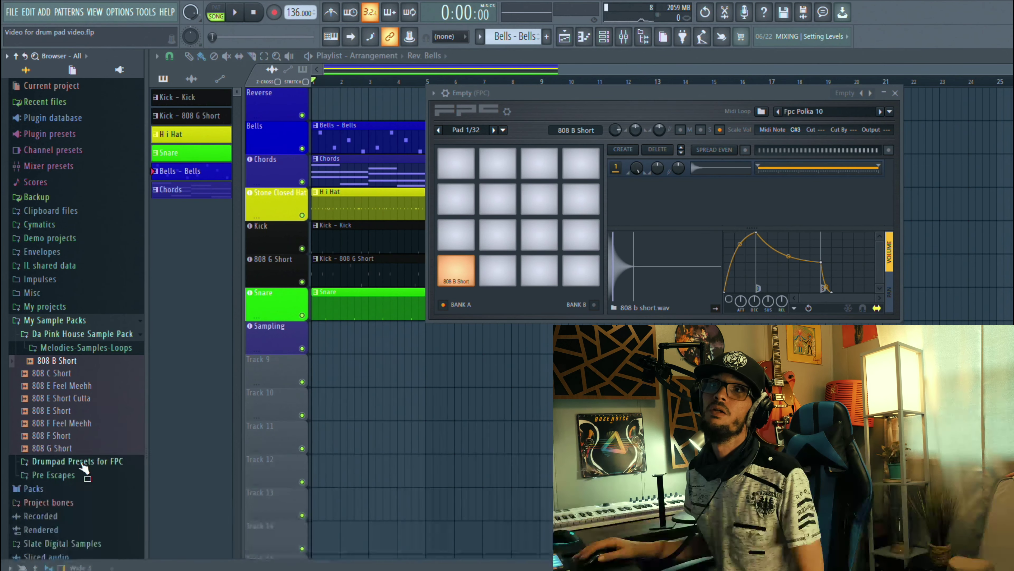
{"action": "left_click", "coordinate": [72, 476]}
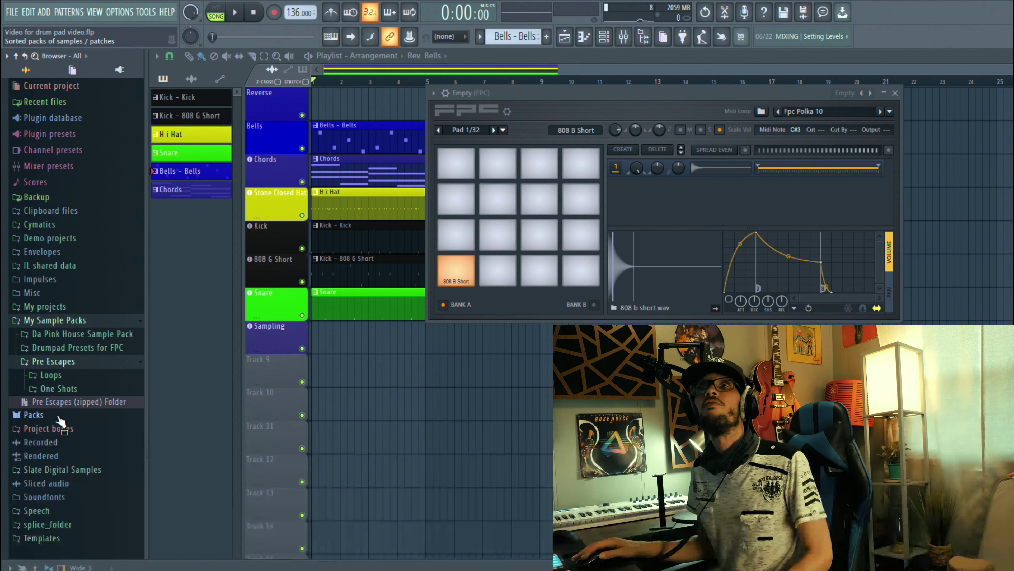
{"action": "left_click", "coordinate": [57, 390]}
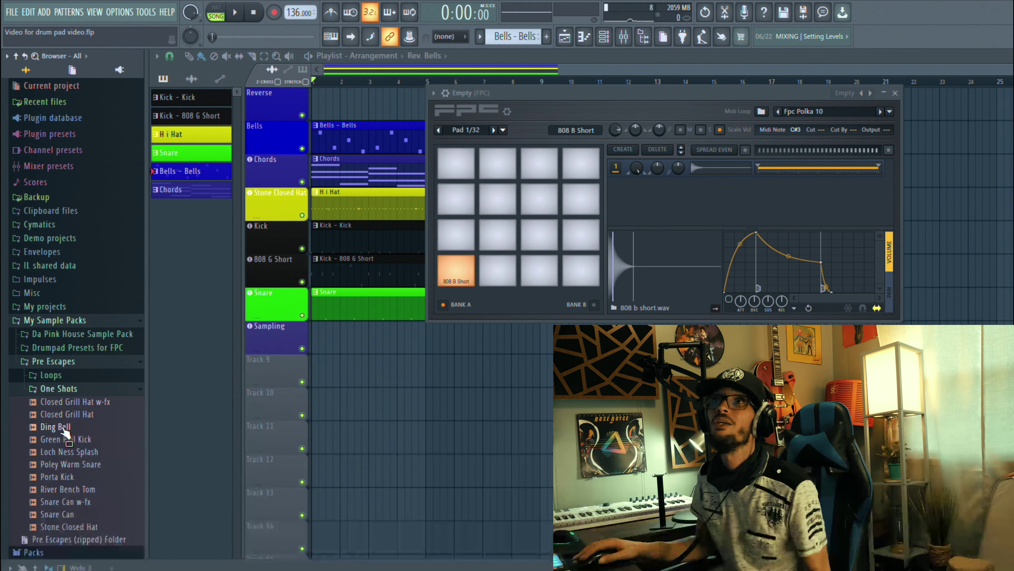
Step: Load Snare Can onto pad 5, Ding Bell onto pad 2 and the wind chimes loop onto pad 13
{"action": "left_click_drag", "start_coordinate": [58, 397], "coordinate": [459, 235]}
{"action": "left_click", "coordinate": [64, 514]}
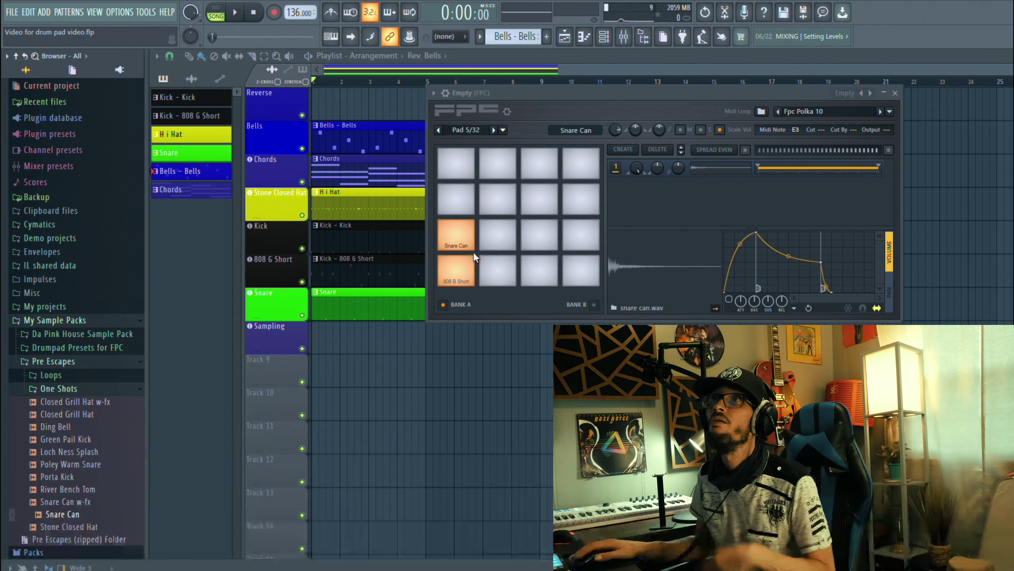
{"action": "left_click", "coordinate": [59, 426]}
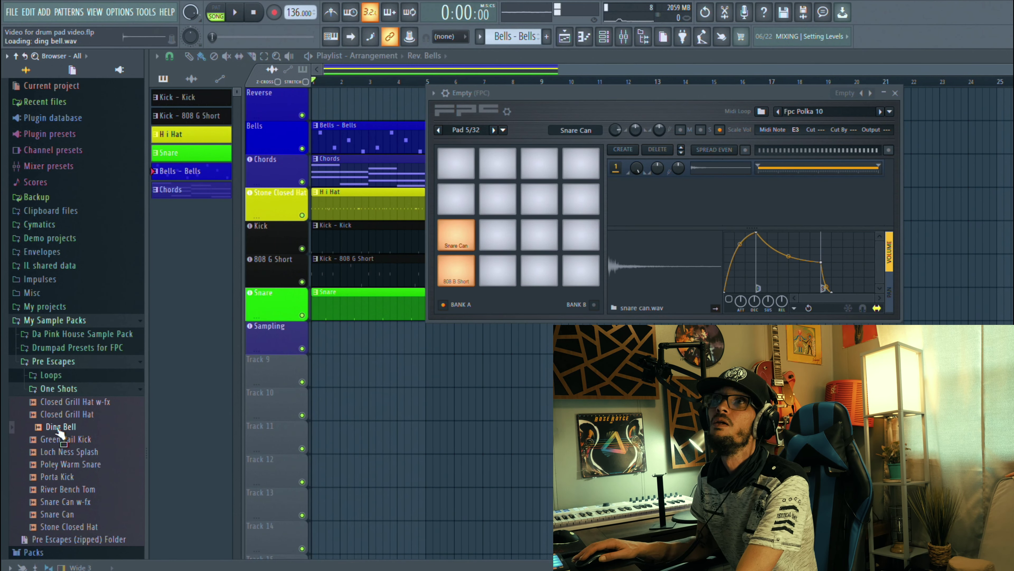
{"action": "left_click_drag", "start_coordinate": [59, 431], "coordinate": [497, 270]}
{"action": "left_click", "coordinate": [51, 375]}
{"action": "left_click_drag", "start_coordinate": [88, 463], "coordinate": [460, 161]}
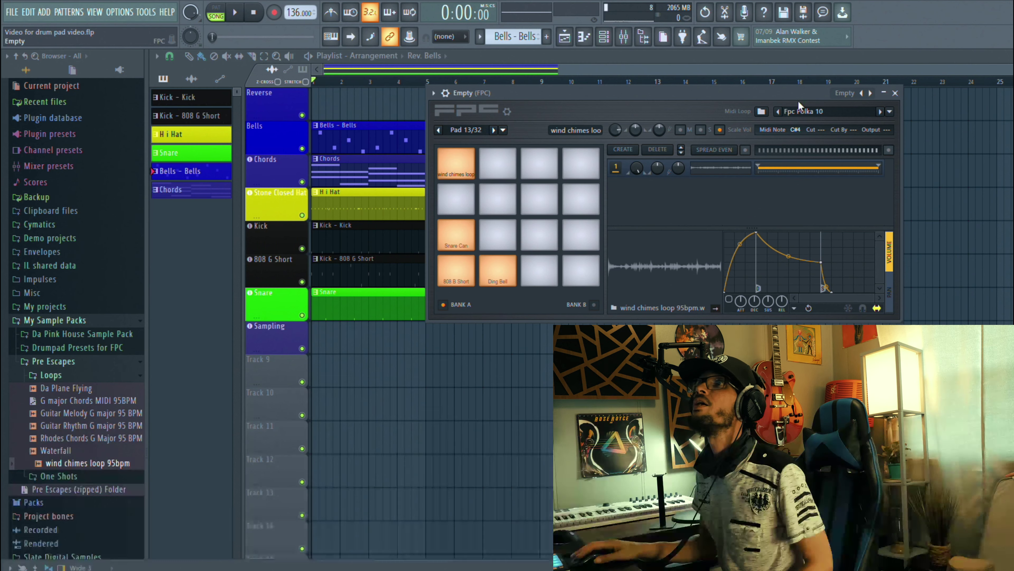
Step: Use FPC's pad options to map MIDI notes for the entire bank
{"action": "left_click", "coordinate": [508, 112]}
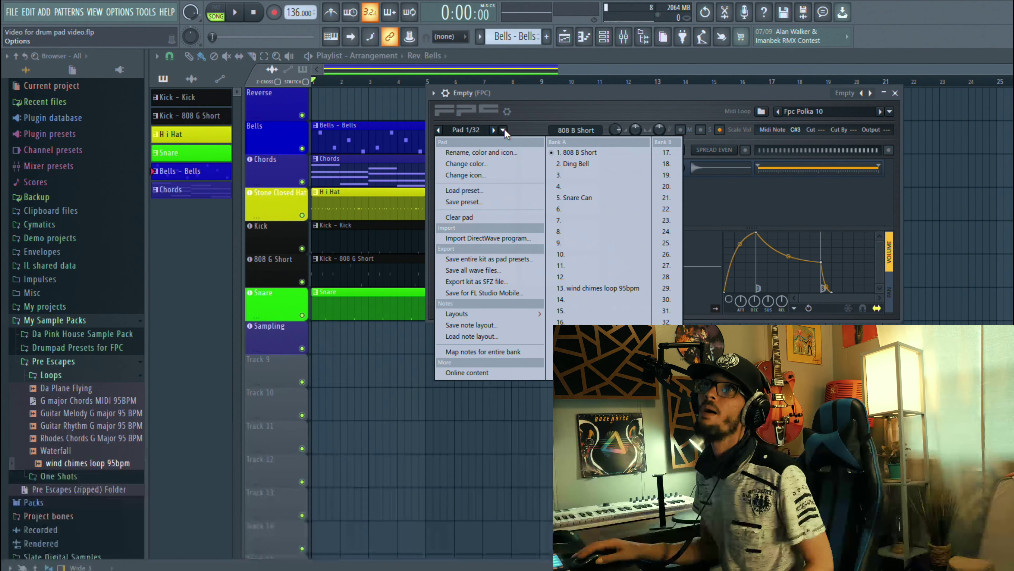
{"action": "left_click", "coordinate": [471, 351]}
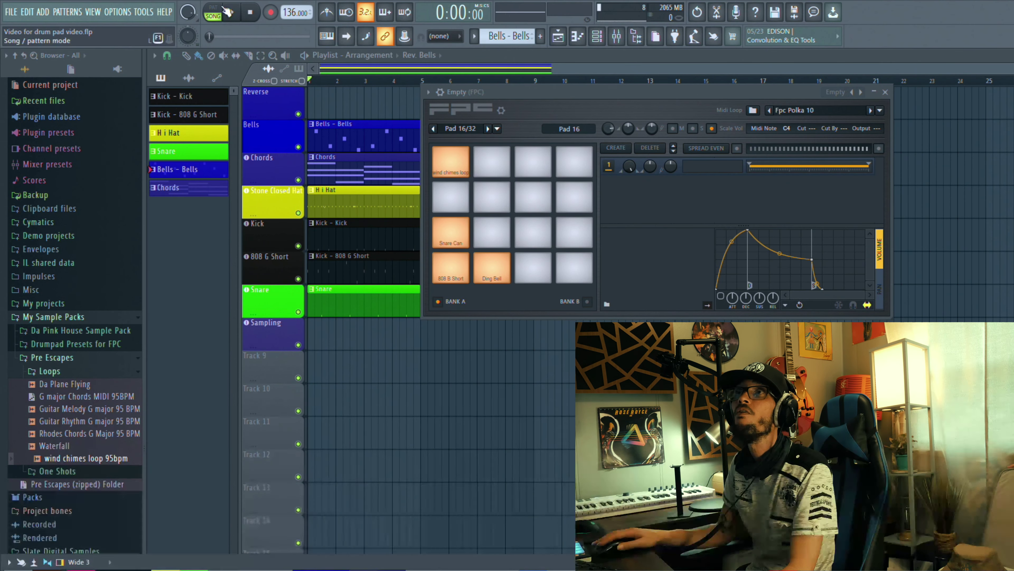
Step: Arm recording with the 'Notes and automation' option
{"action": "left_click", "coordinate": [271, 13]}
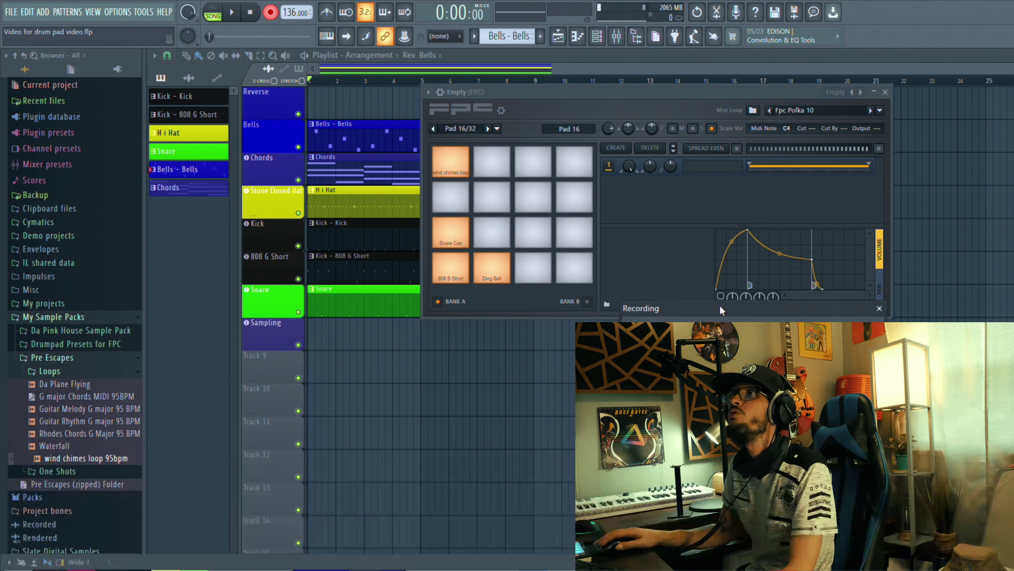
{"action": "left_click_drag", "start_coordinate": [721, 310], "coordinate": [247, 315]}
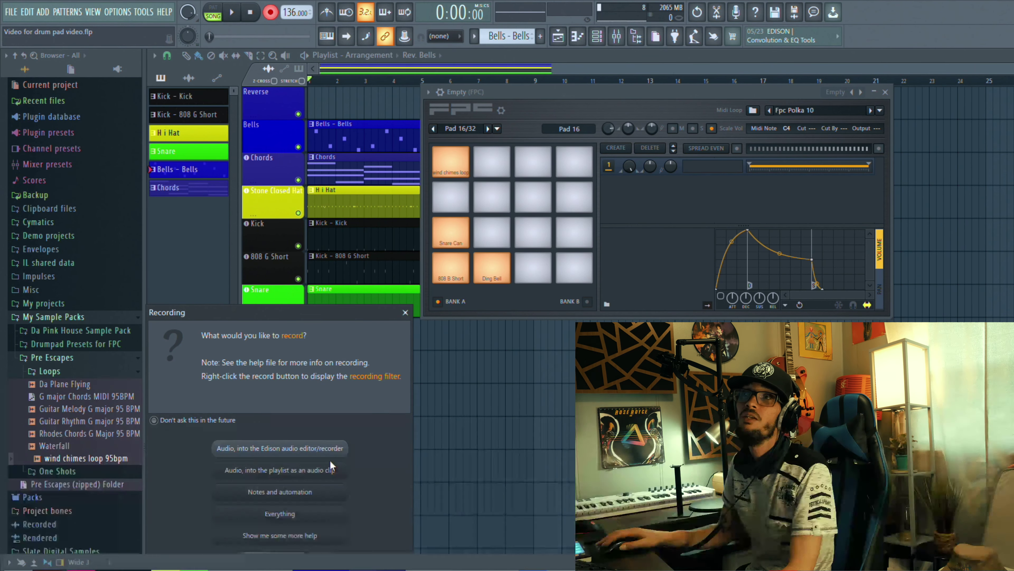
{"action": "left_click", "coordinate": [280, 493]}
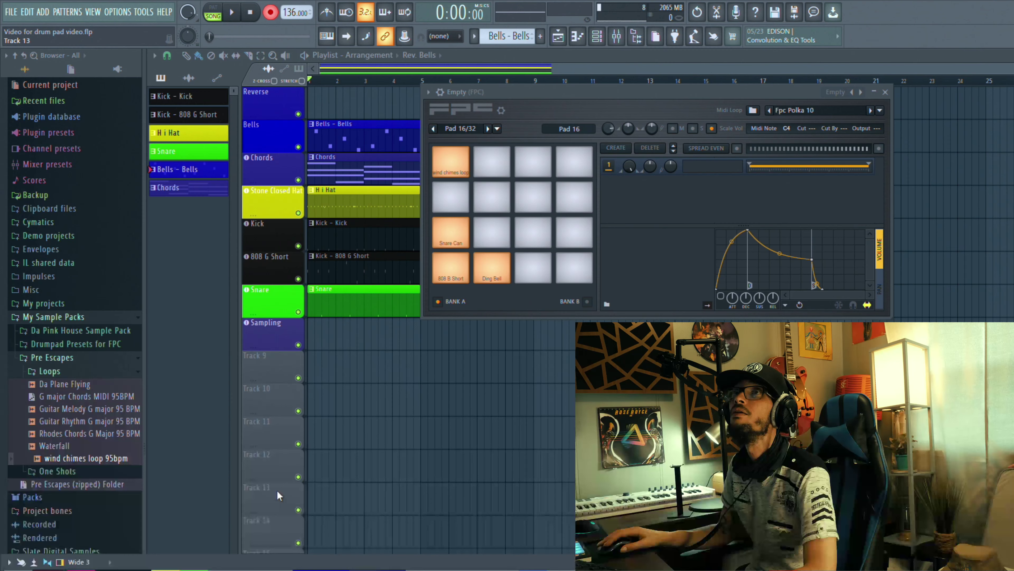
Step: Record a short KeyLab pad performance into the Empty FPC channel, then stop recording
{"action": "left_click_drag", "start_coordinate": [561, 93], "coordinate": [661, 96]}
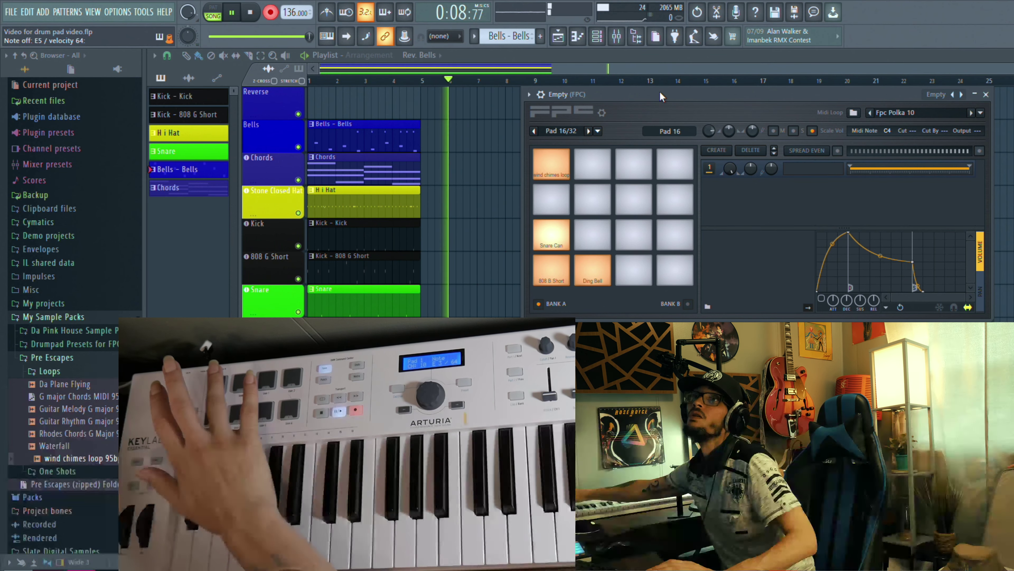
{"action": "key", "text": "space"}
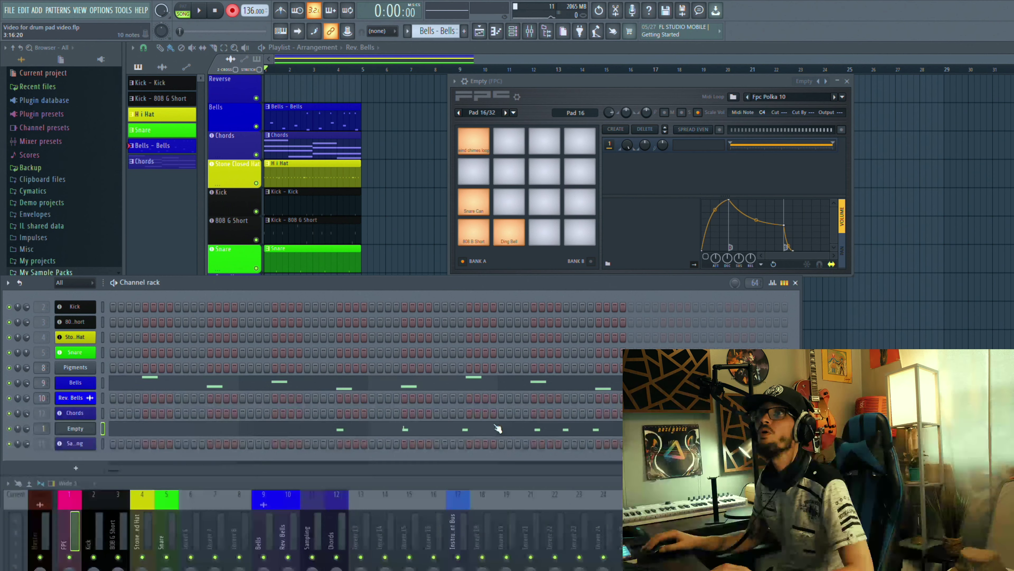
Step: Show the Empty channel's notes in the piano roll and preview Ding Bell, 808 B Short and Snare Can
{"action": "left_click", "coordinate": [519, 432]}
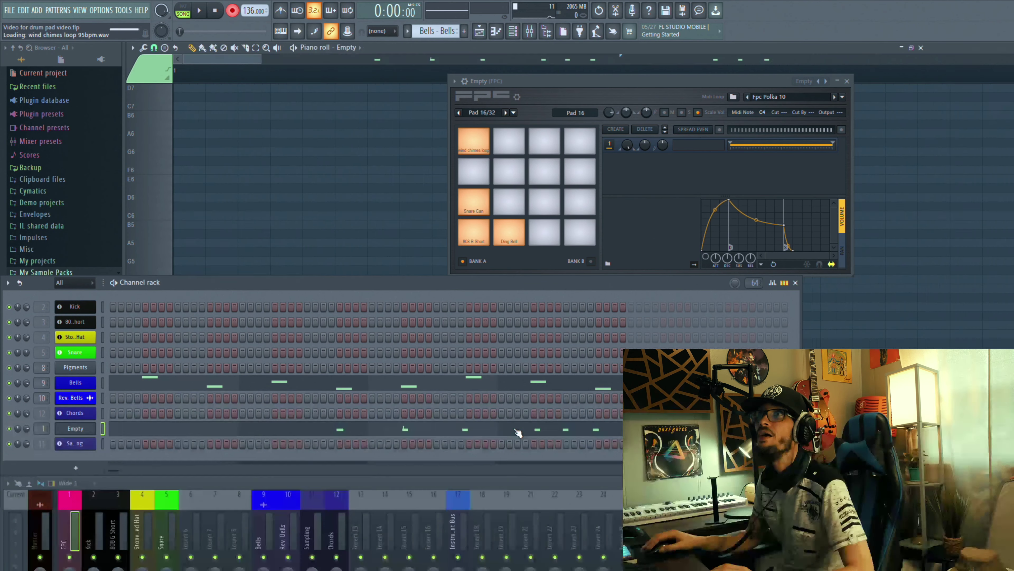
{"action": "left_click", "coordinate": [794, 283]}
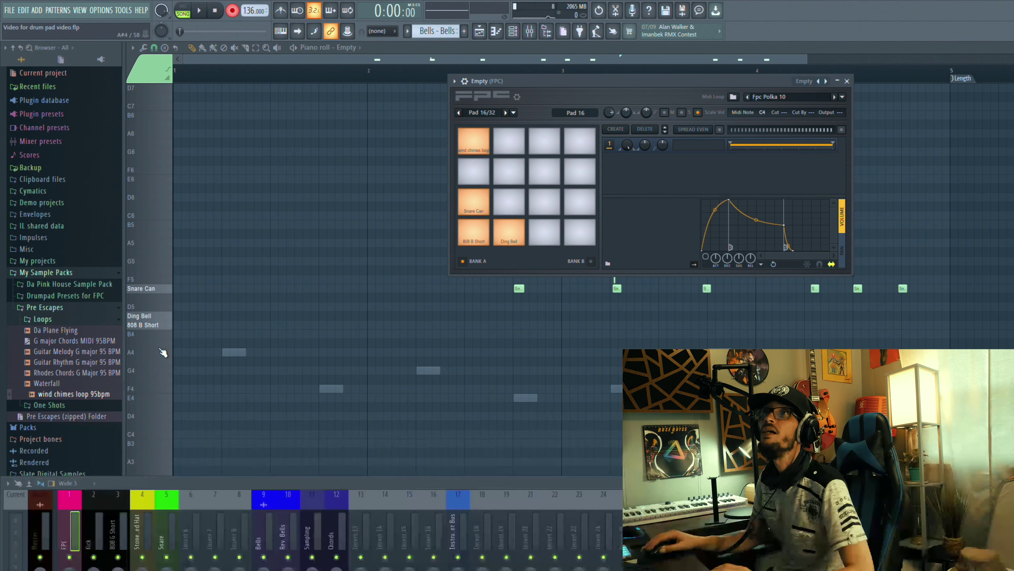
{"action": "left_click", "coordinate": [146, 315]}
{"action": "left_click", "coordinate": [146, 325]}
{"action": "left_click", "coordinate": [146, 316]}
{"action": "left_click", "coordinate": [146, 325]}
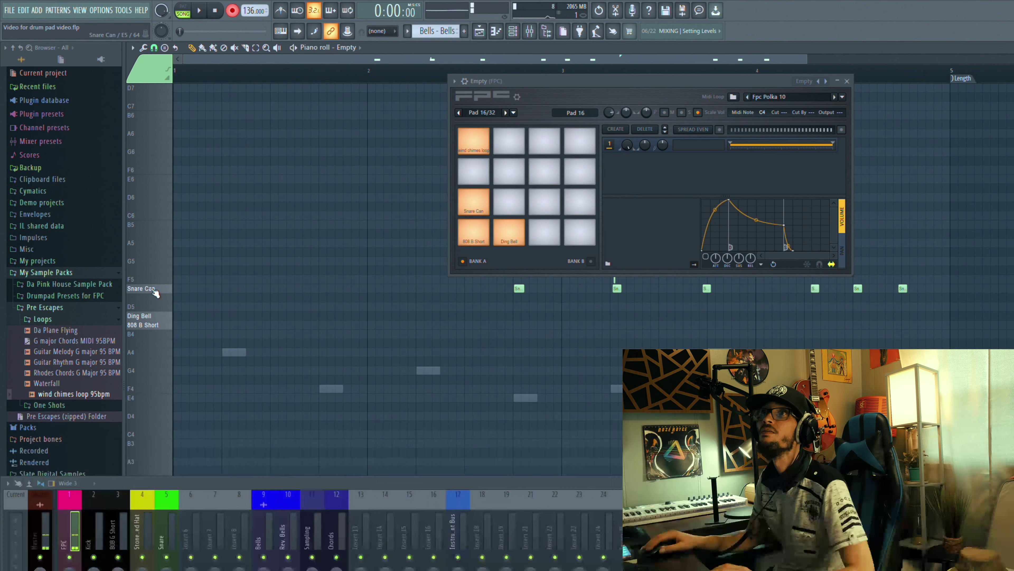
{"action": "left_click", "coordinate": [153, 289]}
Step: Audition the FPC pads again, close FPC and bring up effects for an empty mixer slot
{"action": "left_click", "coordinate": [153, 316]}
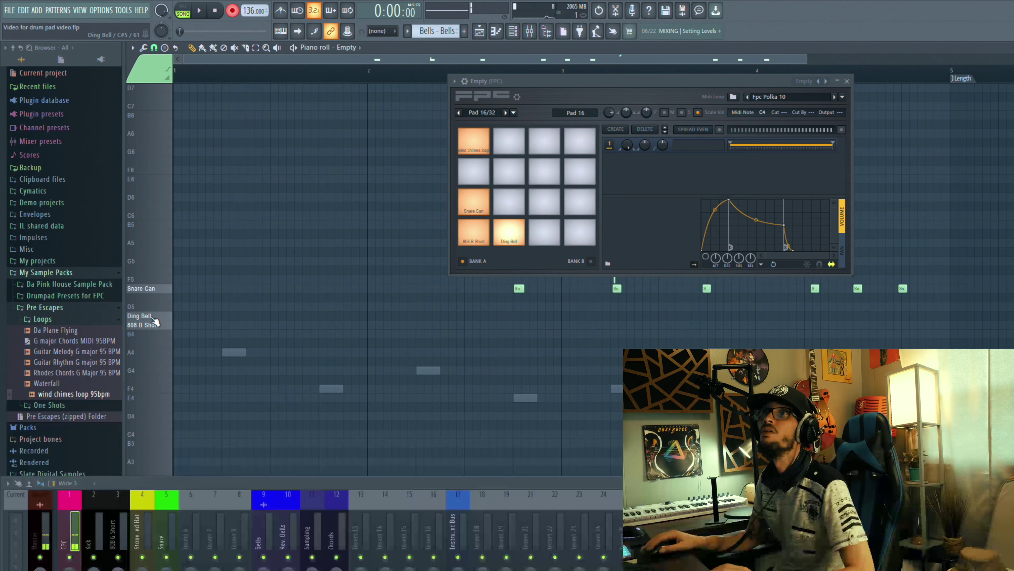
{"action": "left_click", "coordinate": [152, 325]}
{"action": "left_click", "coordinate": [152, 325]}
{"action": "left_click", "coordinate": [156, 288]}
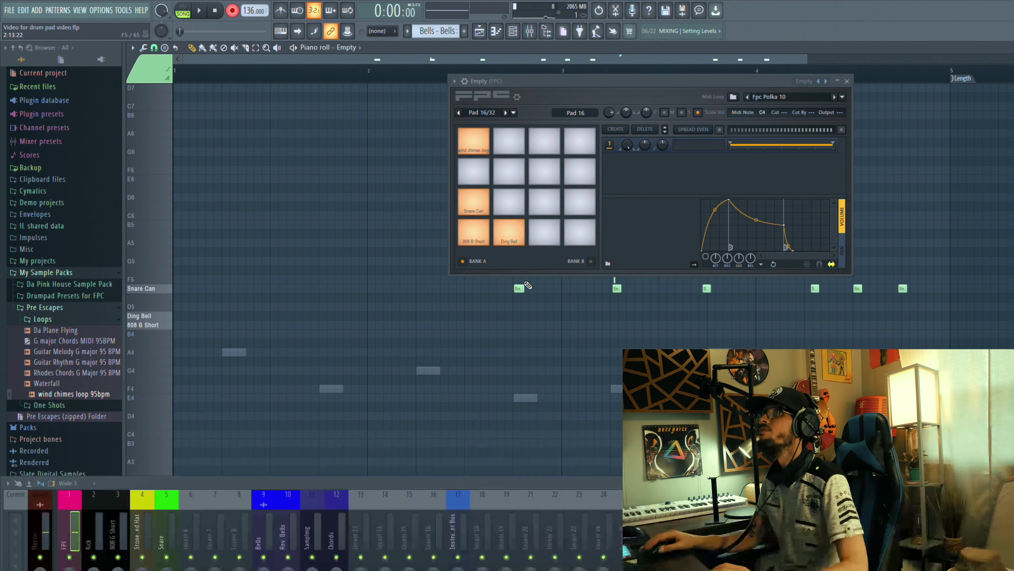
{"action": "key", "text": "Escape"}
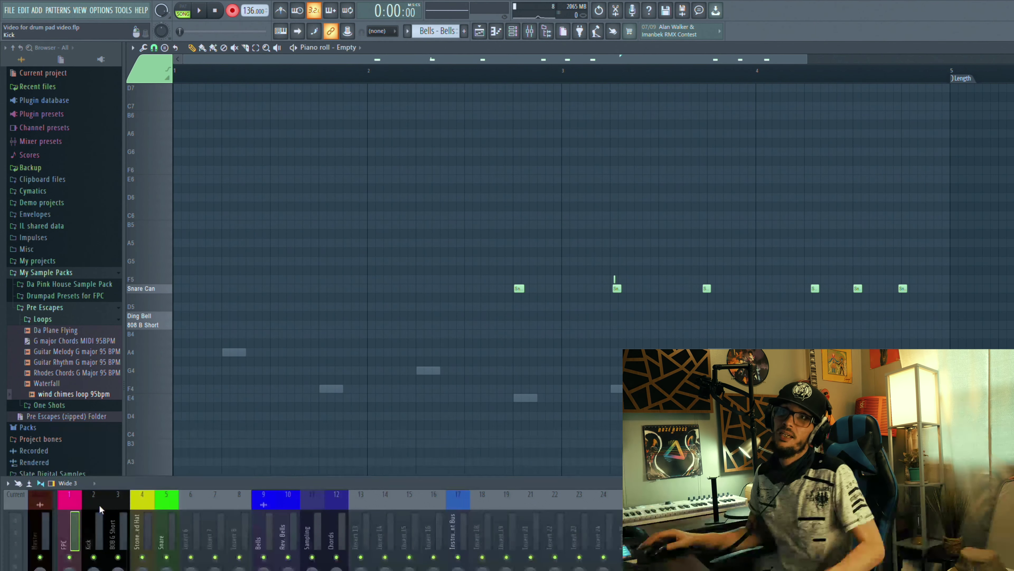
{"action": "left_click", "coordinate": [811, 532]}
Step: Insert Edison in the slot, set its recording length to 1 minute, and start playback
{"action": "left_click", "coordinate": [916, 182]}
{"action": "left_click", "coordinate": [349, 135]}
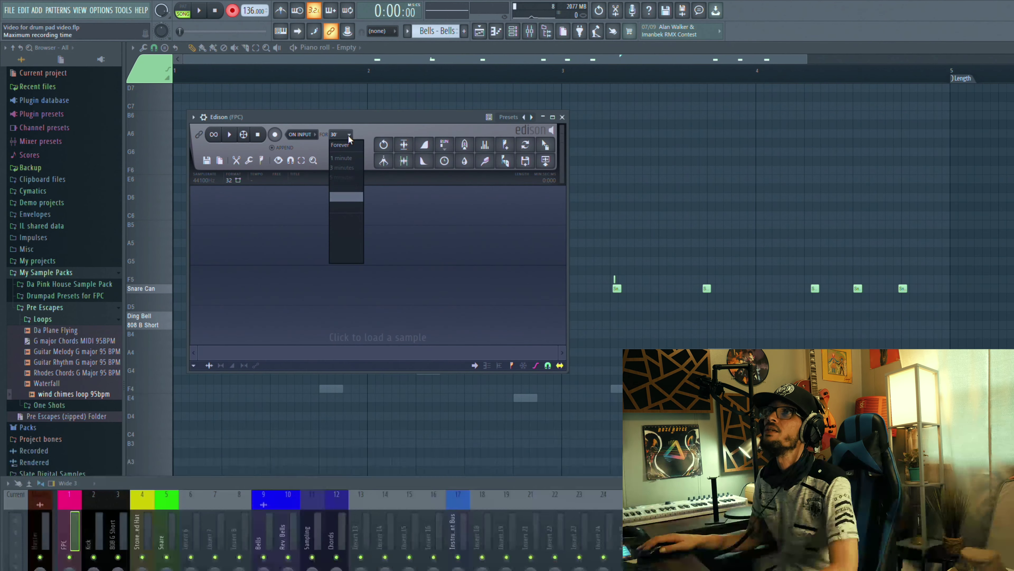
{"action": "left_click", "coordinate": [348, 160]}
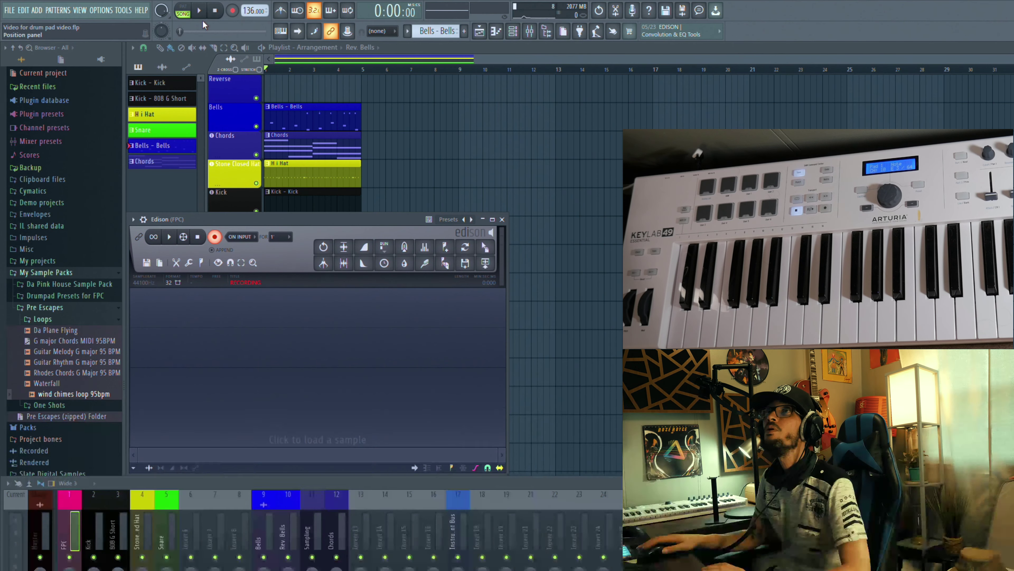
{"action": "left_click", "coordinate": [201, 12]}
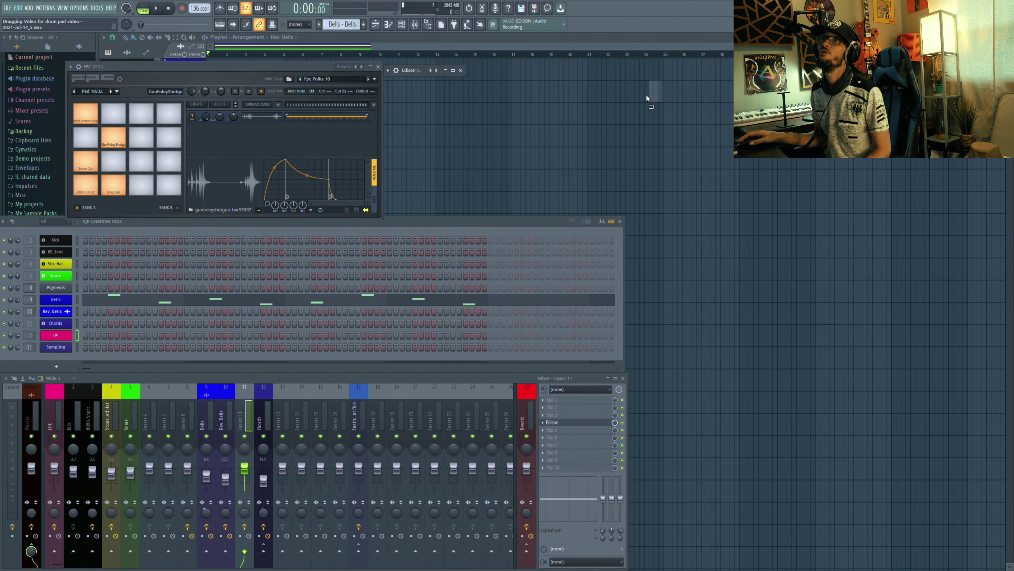
Step: Drag the Edison vocal recording onto the empty third pad in FPC's bottom row
{"action": "left_click_drag", "start_coordinate": [829, 28], "coordinate": [252, 131]}
{"action": "left_click_drag", "start_coordinate": [144, 184], "coordinate": [144, 184]}
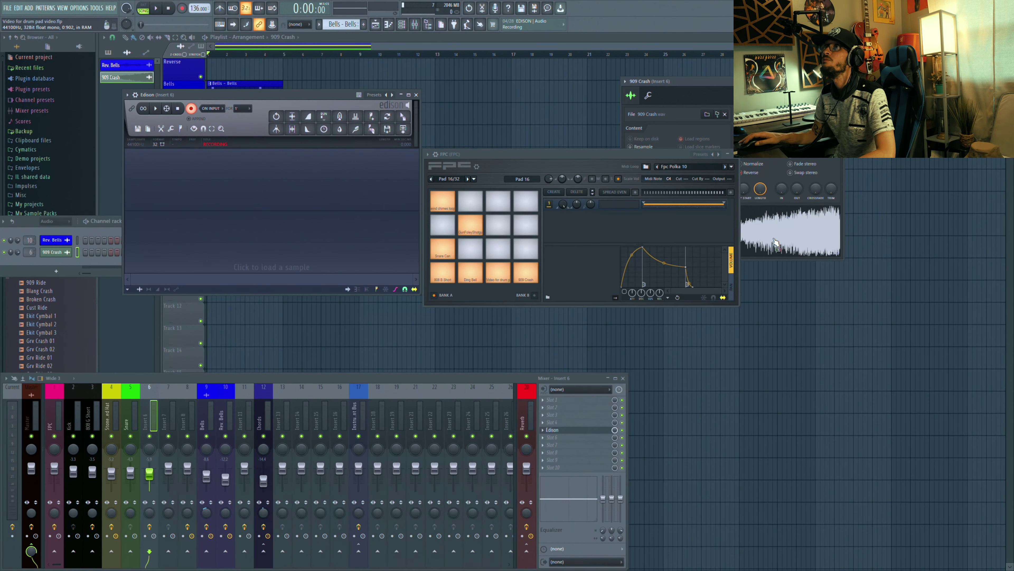
Step: Record the reversed 909 Crash into Edison, then select the end portion of the swell
{"action": "left_click", "coordinate": [775, 244]}
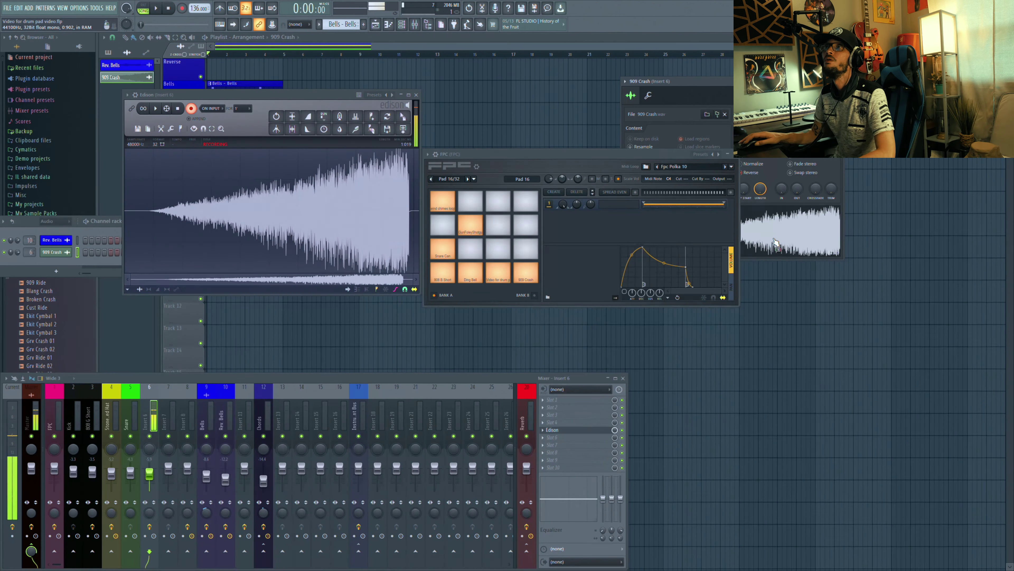
{"action": "left_click", "coordinate": [191, 108]}
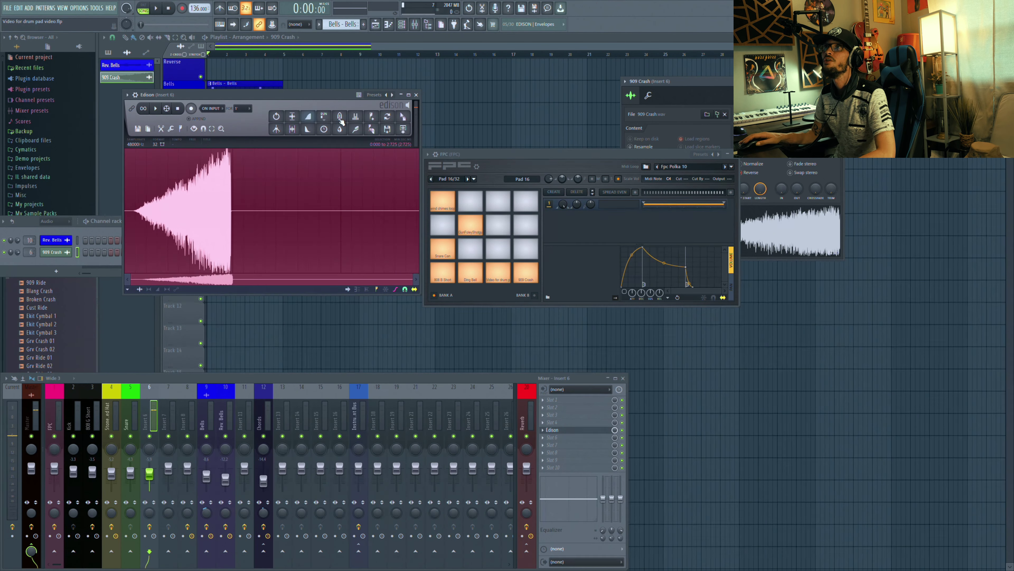
{"action": "left_click", "coordinate": [233, 204]}
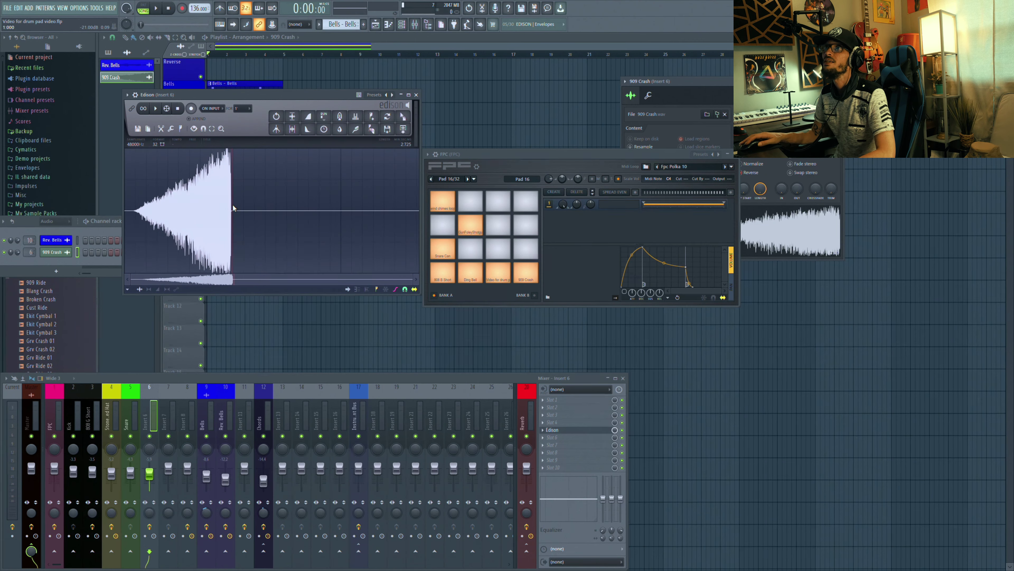
{"action": "left_click_drag", "start_coordinate": [233, 204], "coordinate": [196, 204]}
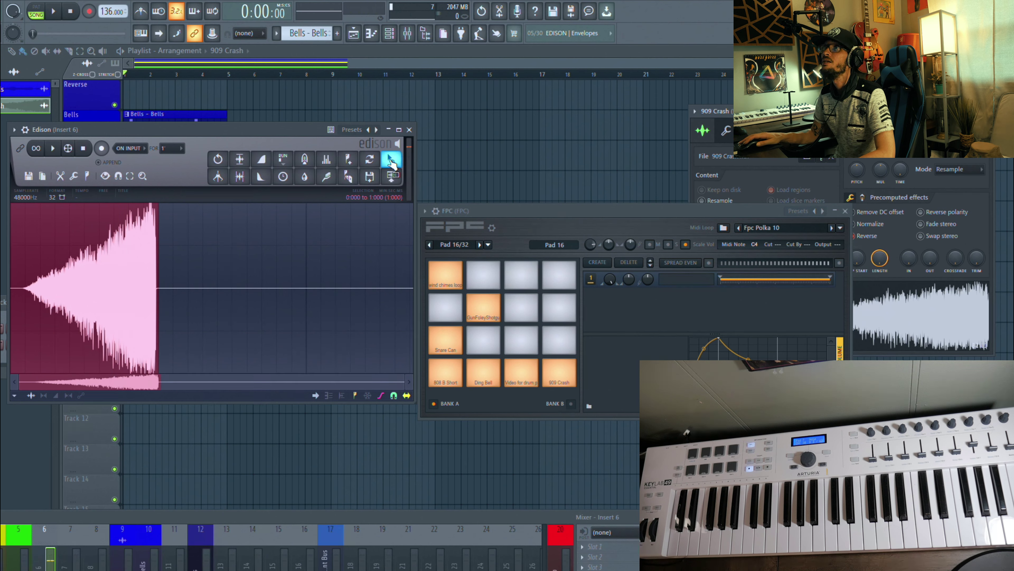
Step: Drag the trimmed reverse crash from Edison onto the FPC's 909 Crash pad
{"action": "left_click_drag", "start_coordinate": [391, 160], "coordinate": [523, 339]}
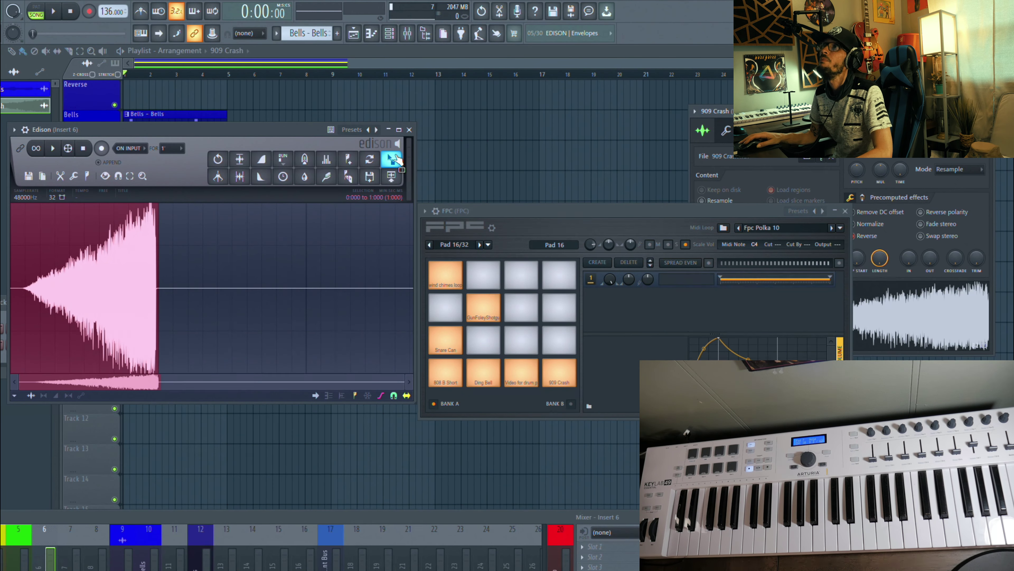
{"action": "left_click_drag", "start_coordinate": [391, 160], "coordinate": [556, 368]}
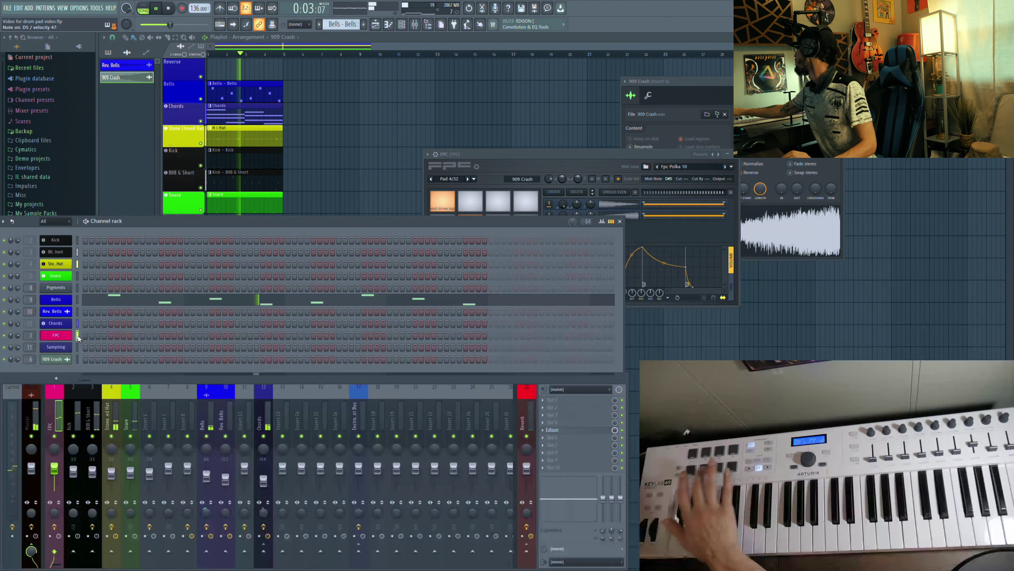
Step: Stop playback, move the FPC window up-left, and audition the 'Video for drum pad' pad
{"action": "key", "text": "space"}
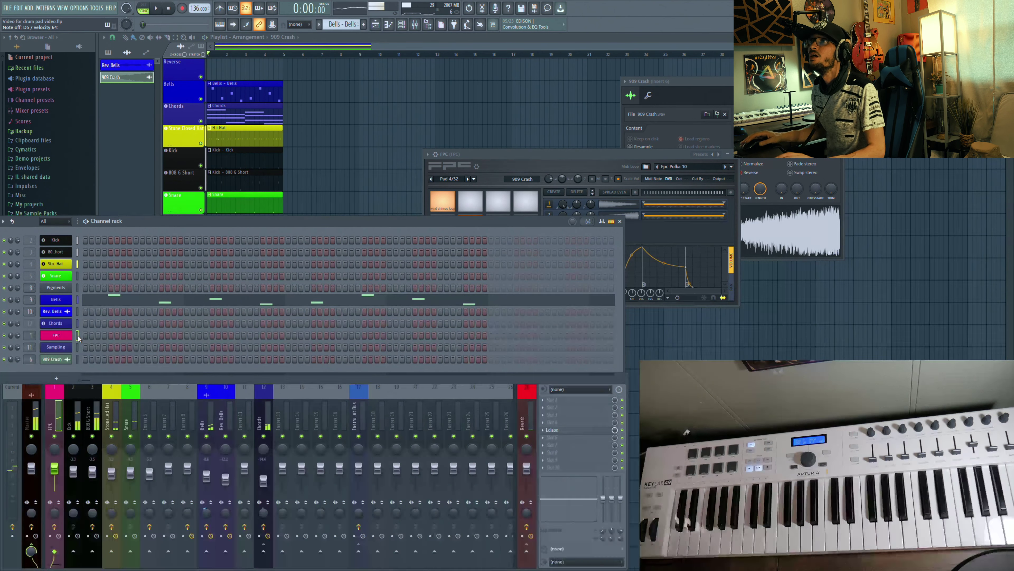
{"action": "left_click", "coordinate": [499, 165]}
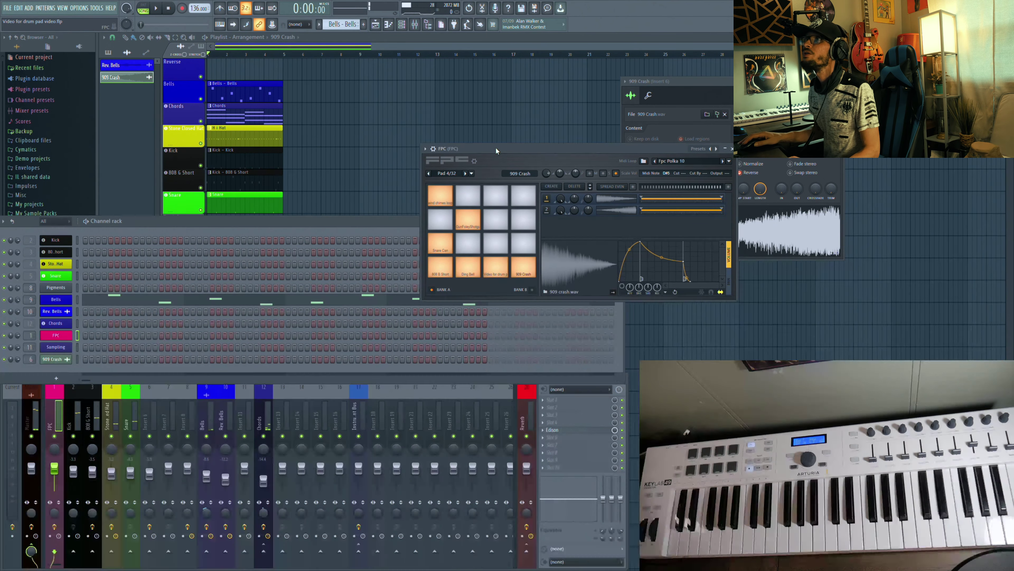
{"action": "left_click_drag", "start_coordinate": [496, 147], "coordinate": [442, 62]}
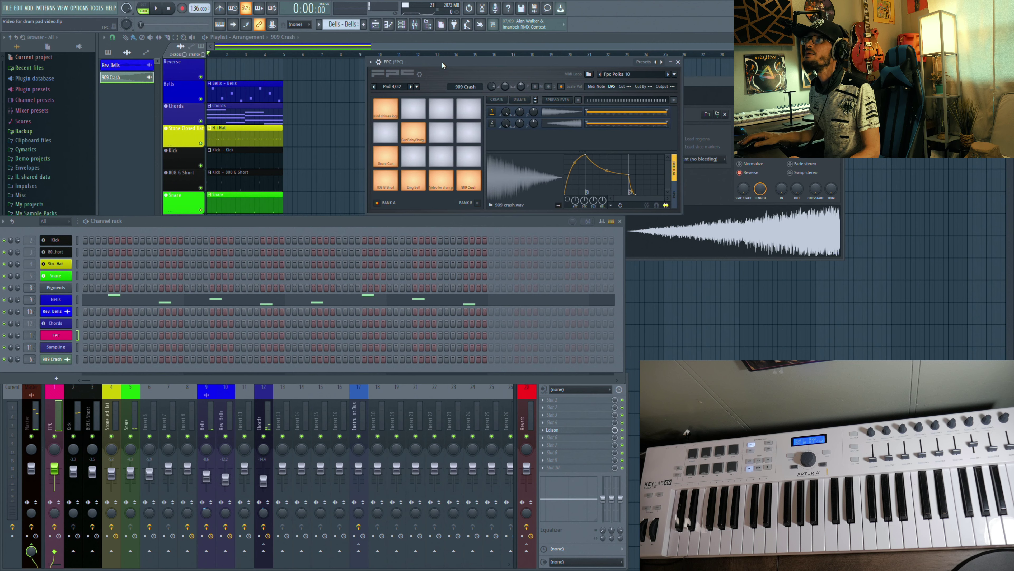
{"action": "left_click", "coordinate": [448, 187]}
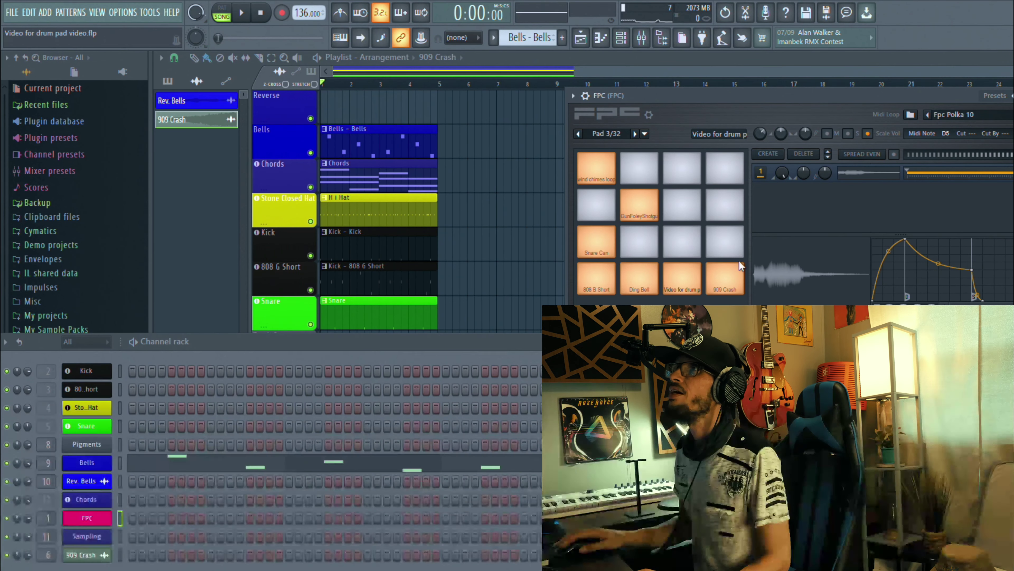
Step: Select the 909 Crash pad and check its two sample layers, including layer 1's options
{"action": "left_click", "coordinate": [731, 274]}
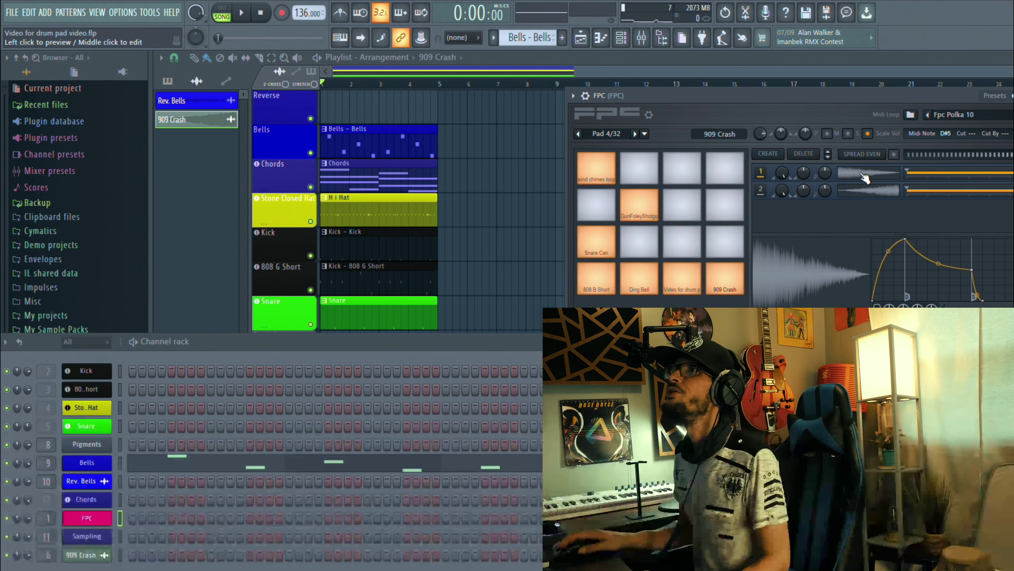
{"action": "right_click", "coordinate": [859, 171]}
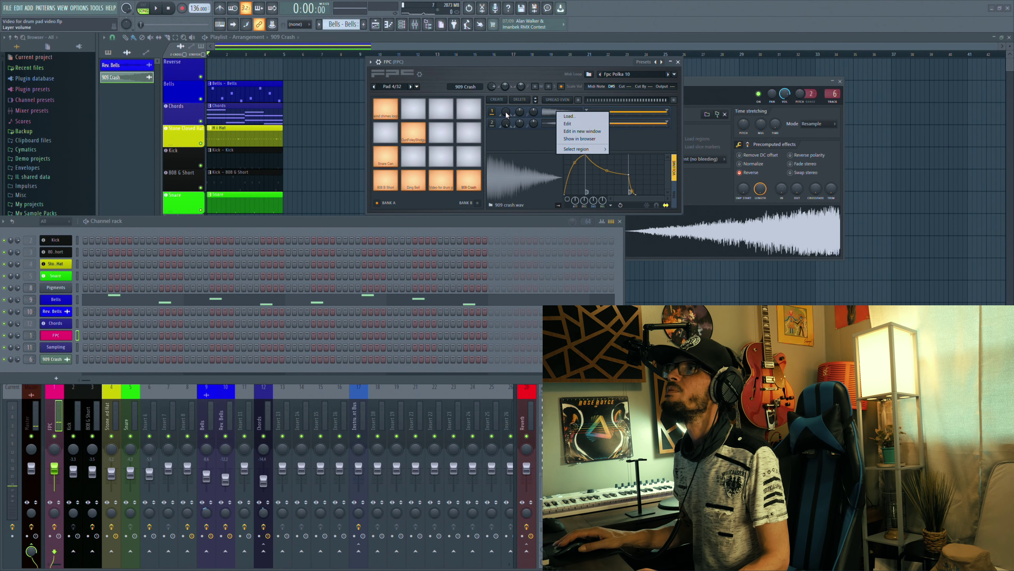
{"action": "left_click", "coordinate": [507, 115]}
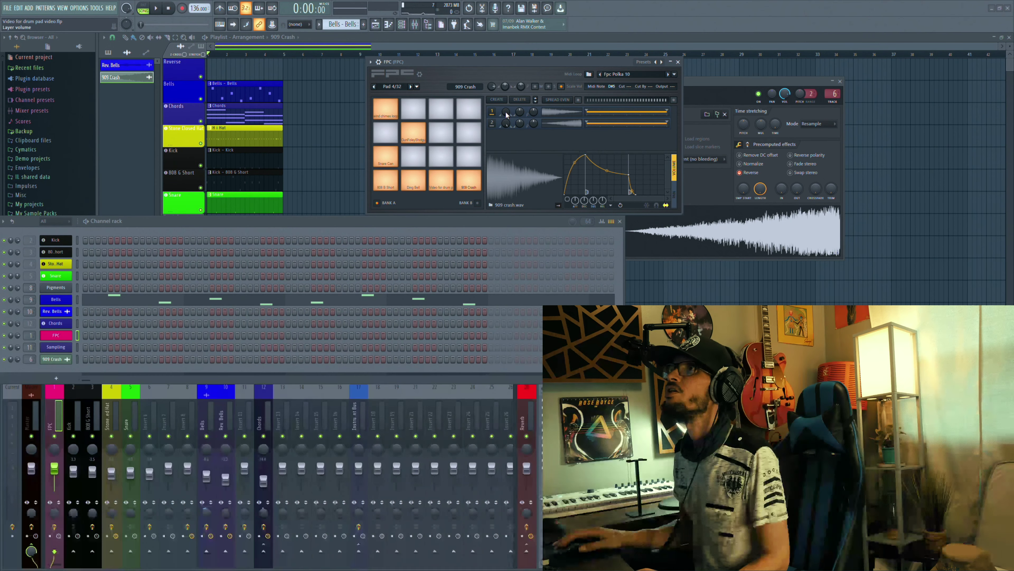